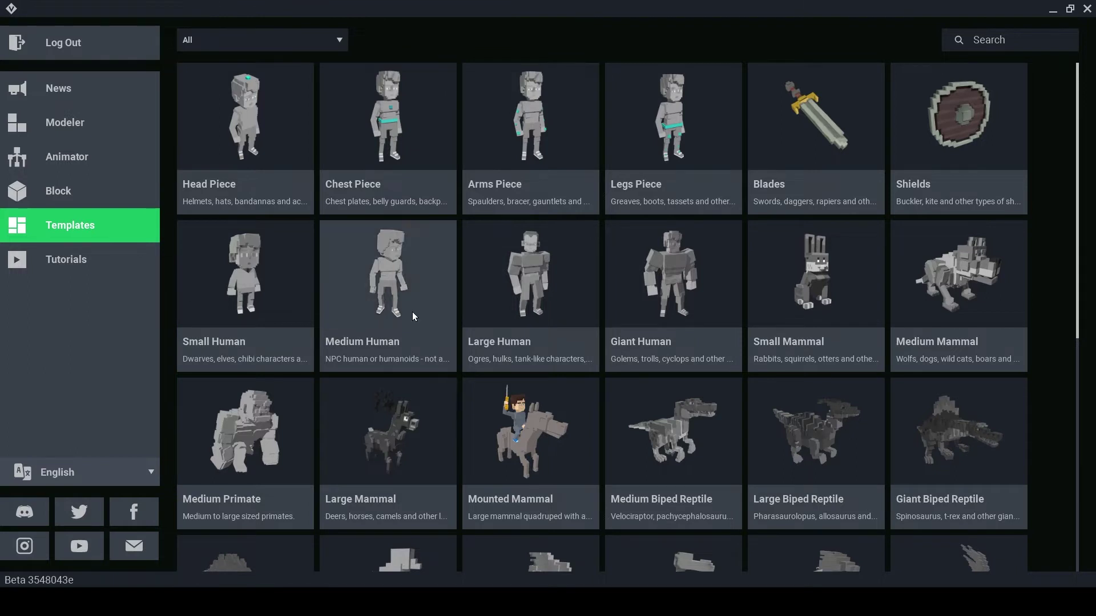
- Create a project named Tutorial from the Medium Human template
{"action": "left_click", "coordinate": [392, 277]}
{"action": "type", "text": "Tutorial"}
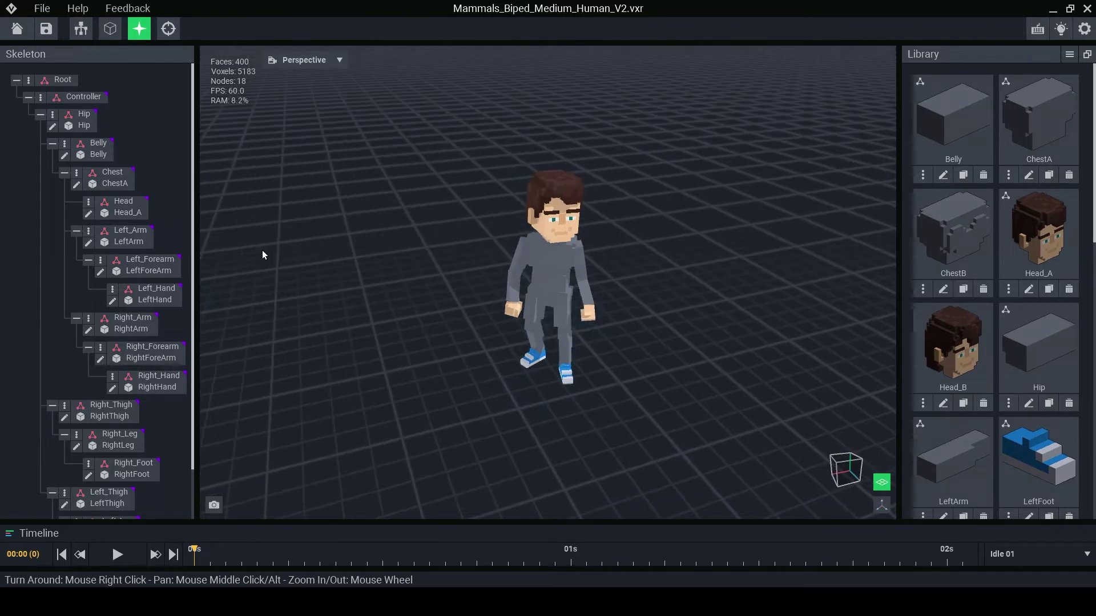
- Show the character's rig skeleton, and inspect the bounding boxes of its body parts instead
{"action": "left_click", "coordinate": [77, 34]}
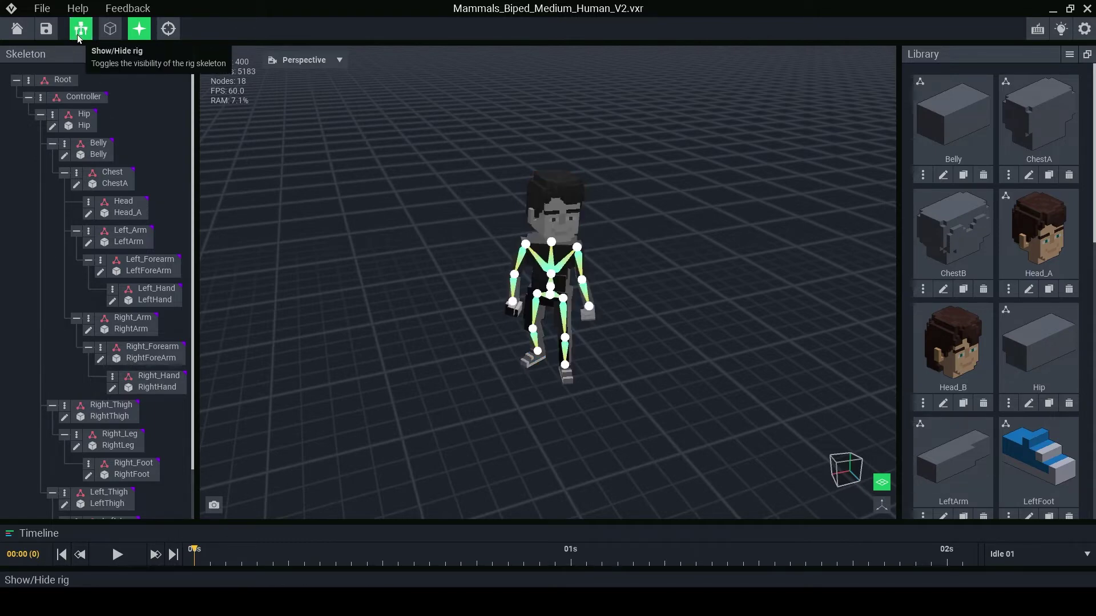
{"action": "right_click_drag", "start_coordinate": [282, 184], "coordinate": [388, 187]}
{"action": "left_click", "coordinate": [110, 31]}
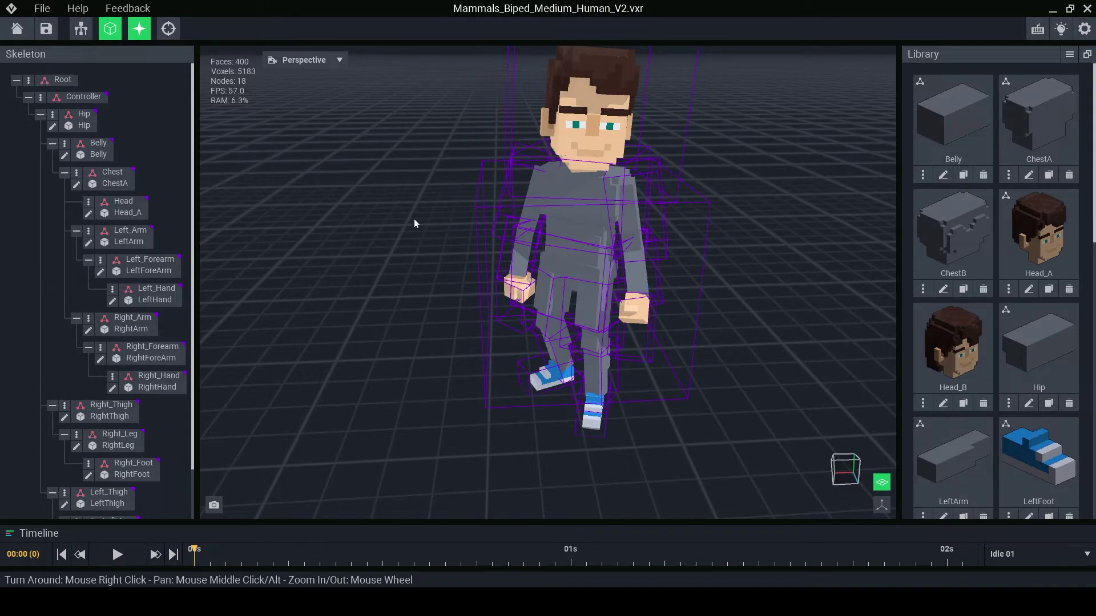
{"action": "right_click_drag", "start_coordinate": [413, 223], "coordinate": [423, 218]}
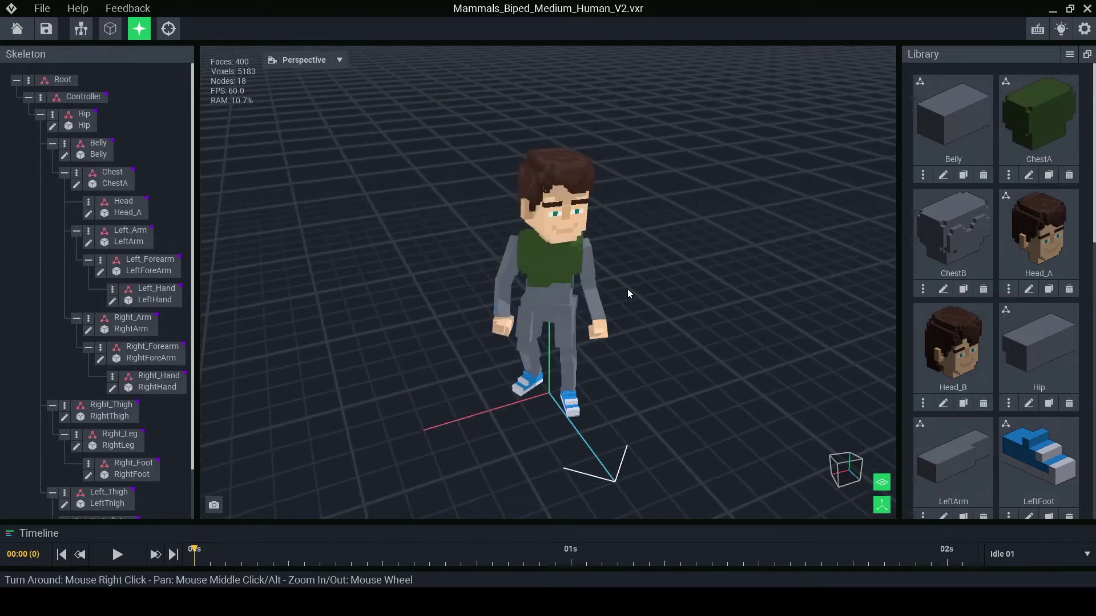
- Attach the Robinhood model to the Head node, trying Head_B there for comparison
{"action": "left_click_drag", "start_coordinate": [1039, 444], "coordinate": [123, 212]}
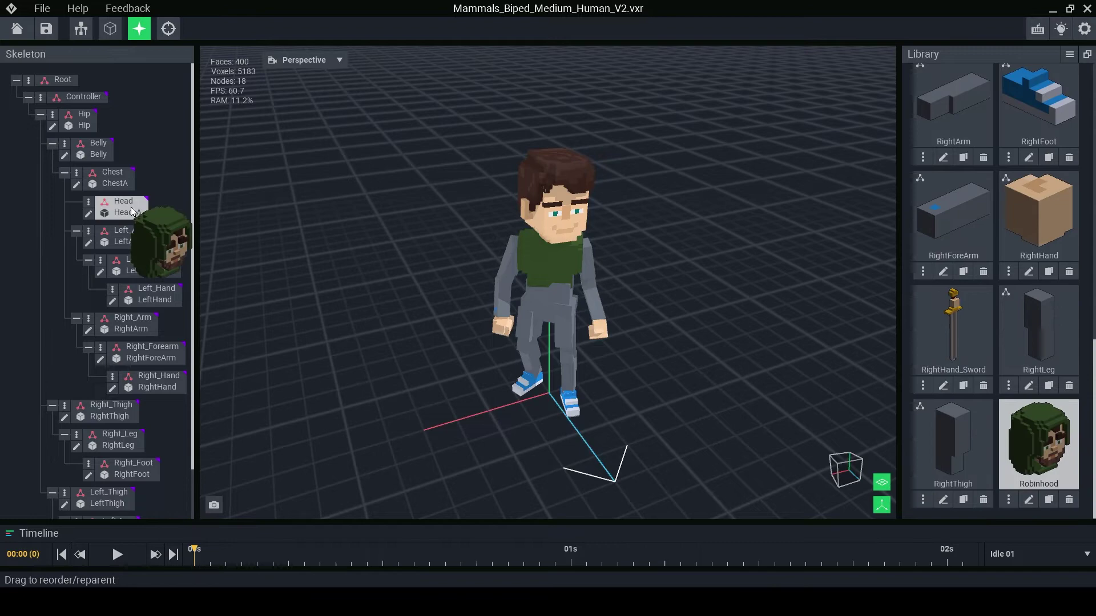
{"action": "scroll", "coordinate": [930, 342], "scroll_direction": "up", "scroll_amount": 10}
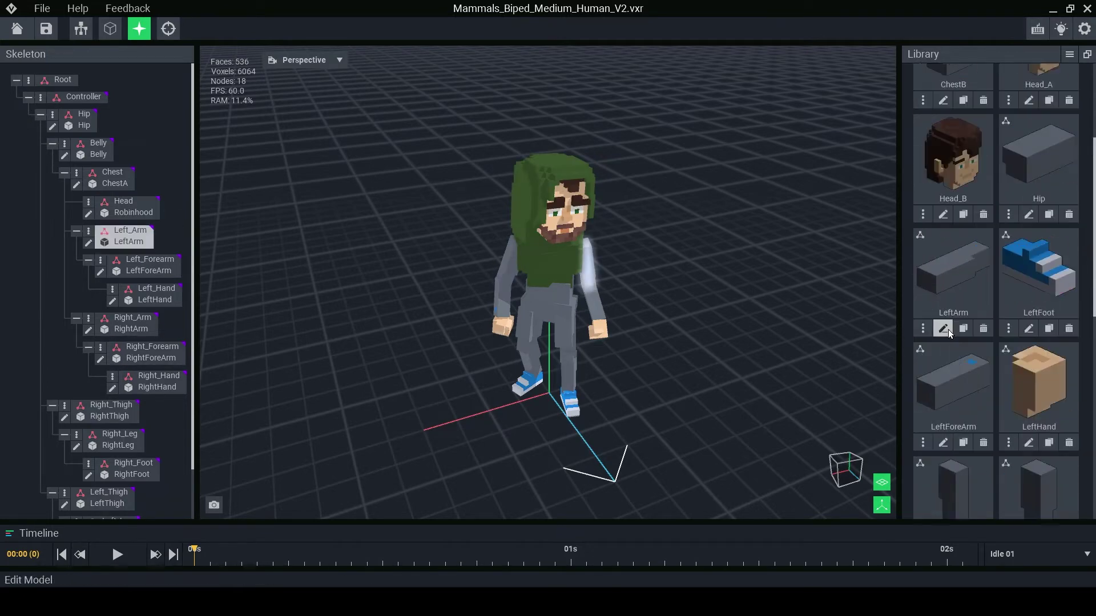
{"action": "left_click_drag", "start_coordinate": [951, 328], "coordinate": [278, 238]}
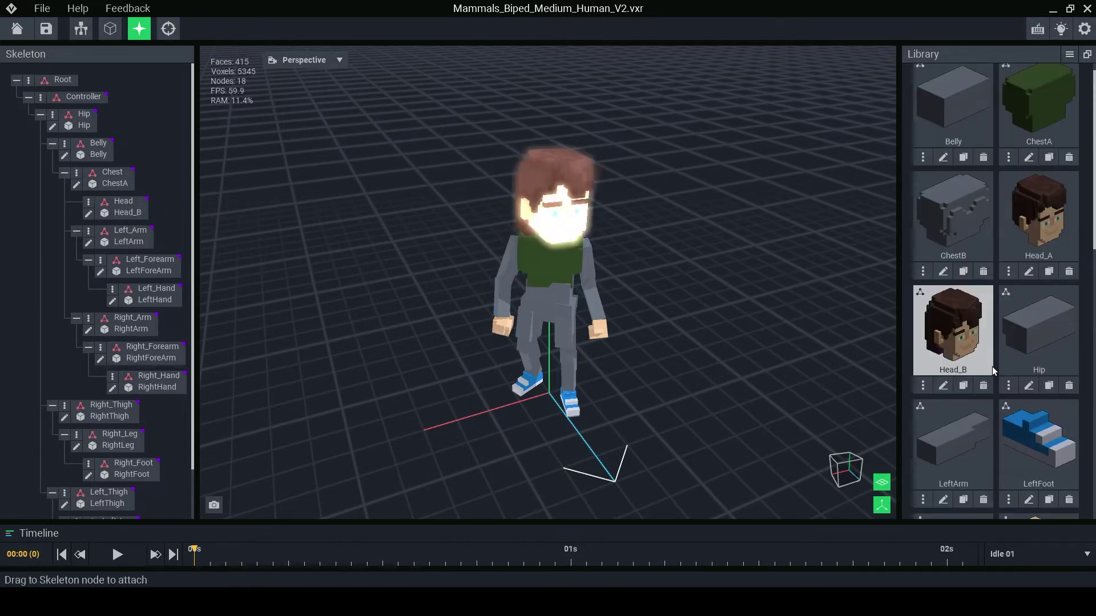
{"action": "scroll", "coordinate": [993, 374], "scroll_direction": "down", "scroll_amount": 10}
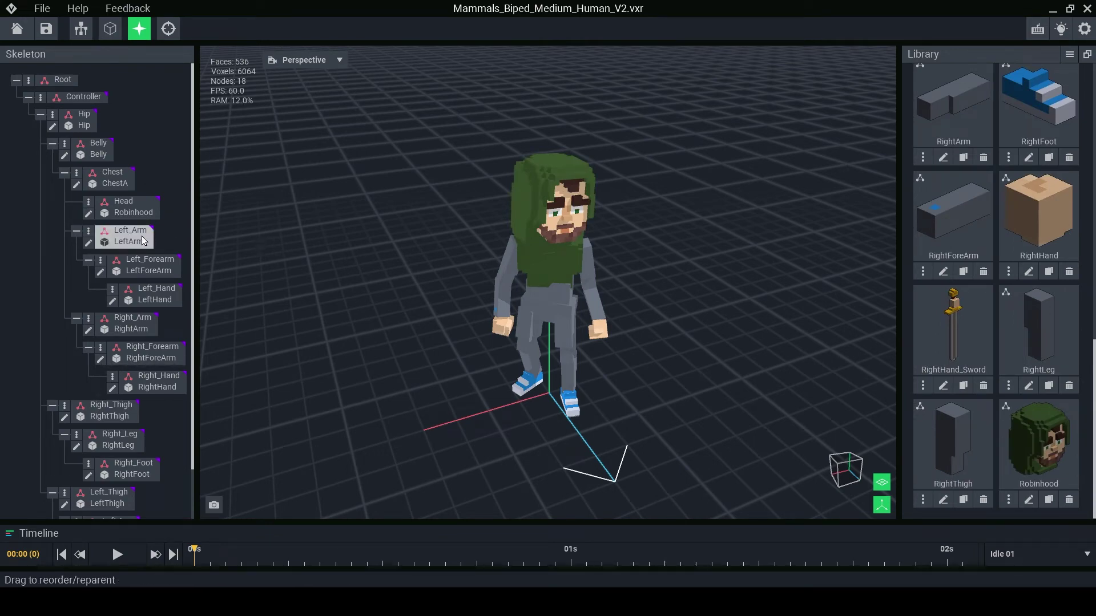
{"action": "scroll", "coordinate": [143, 245], "scroll_direction": "down", "scroll_amount": 1}
{"action": "left_click", "coordinate": [89, 297]}
{"action": "left_click", "coordinate": [130, 315]}
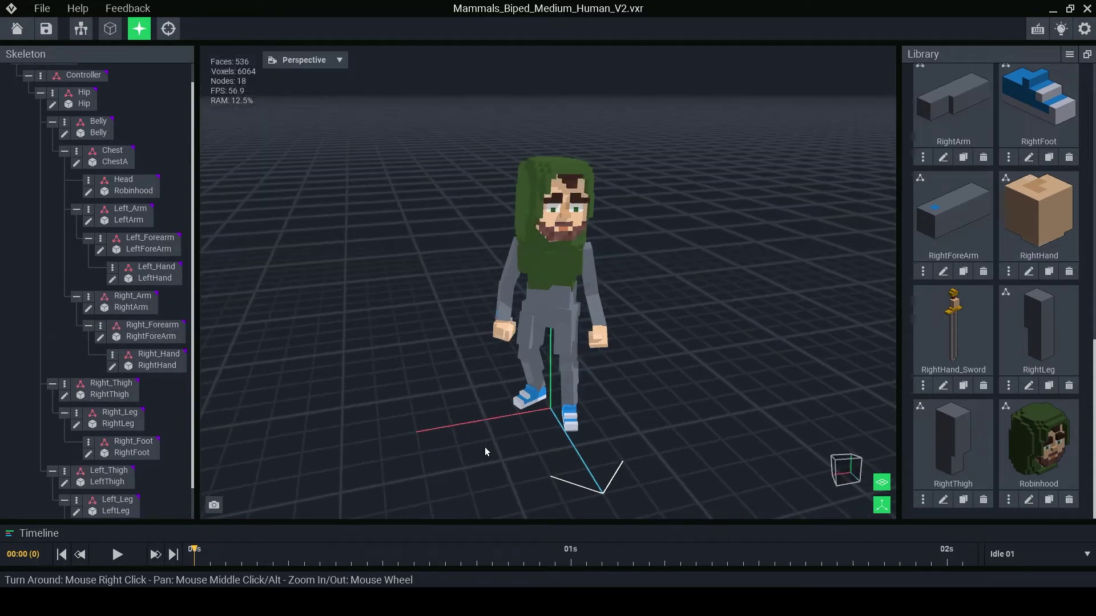
- Preview the Attack 03, Agree 01, Attack 01 and a Clap animation on the character
{"action": "left_click", "coordinate": [1036, 554]}
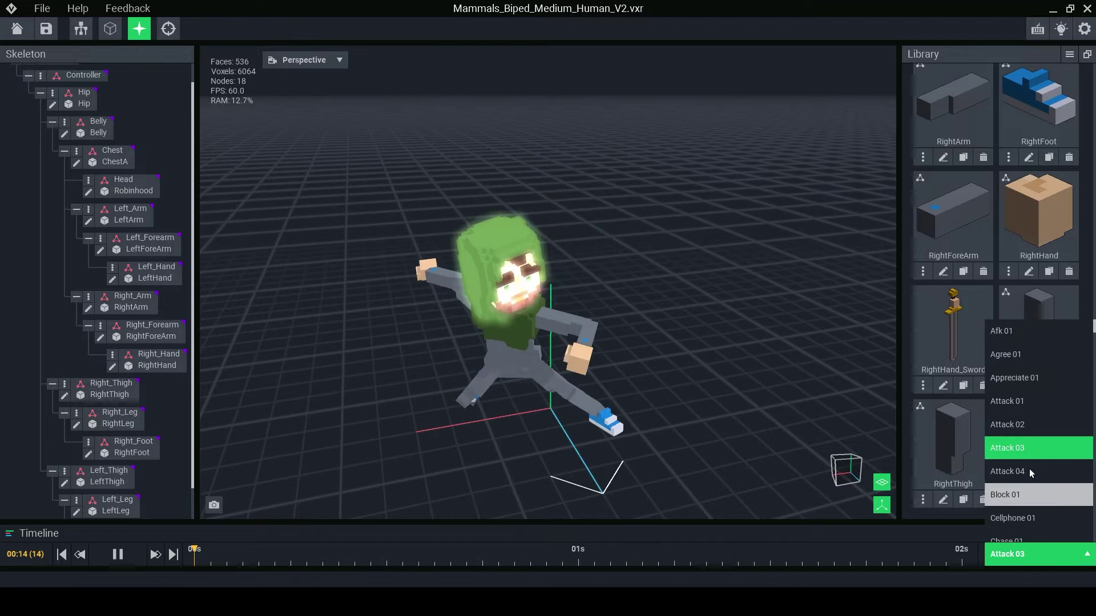
{"action": "left_click", "coordinate": [1022, 352]}
{"action": "left_click", "coordinate": [1018, 556]}
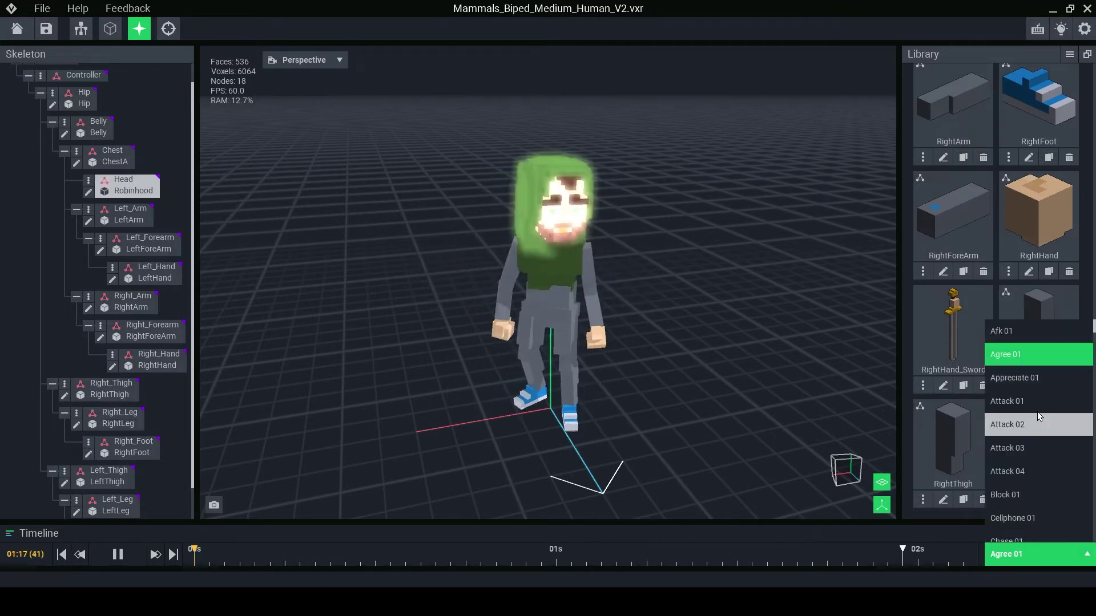
{"action": "left_click", "coordinate": [1036, 401]}
{"action": "left_click", "coordinate": [1031, 554]}
{"action": "scroll", "coordinate": [1027, 478], "scroll_direction": "down", "scroll_amount": 2}
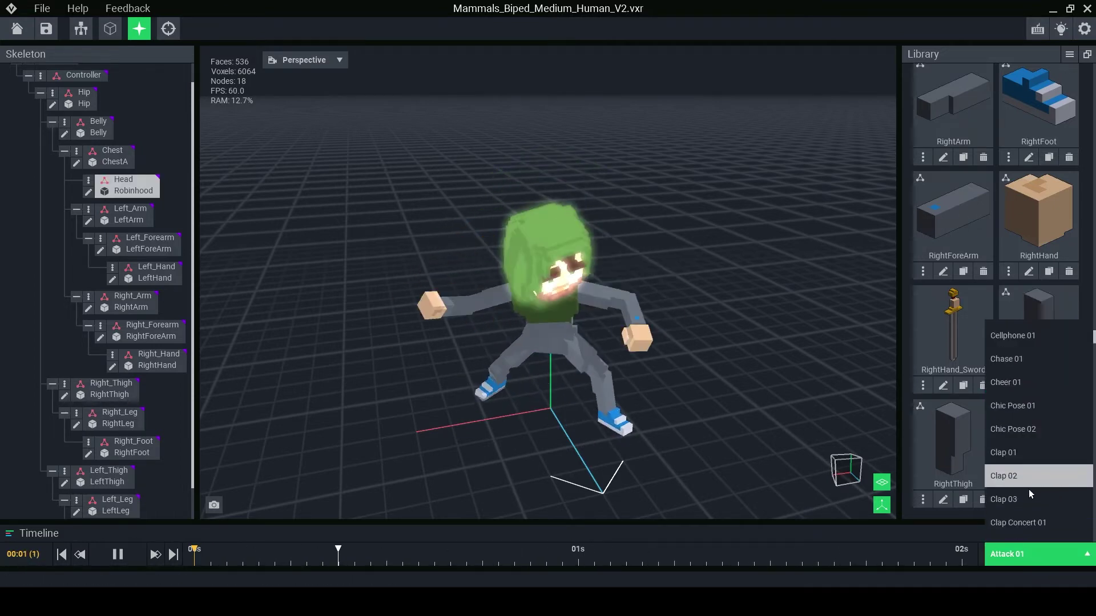
{"action": "left_click", "coordinate": [1029, 486]}
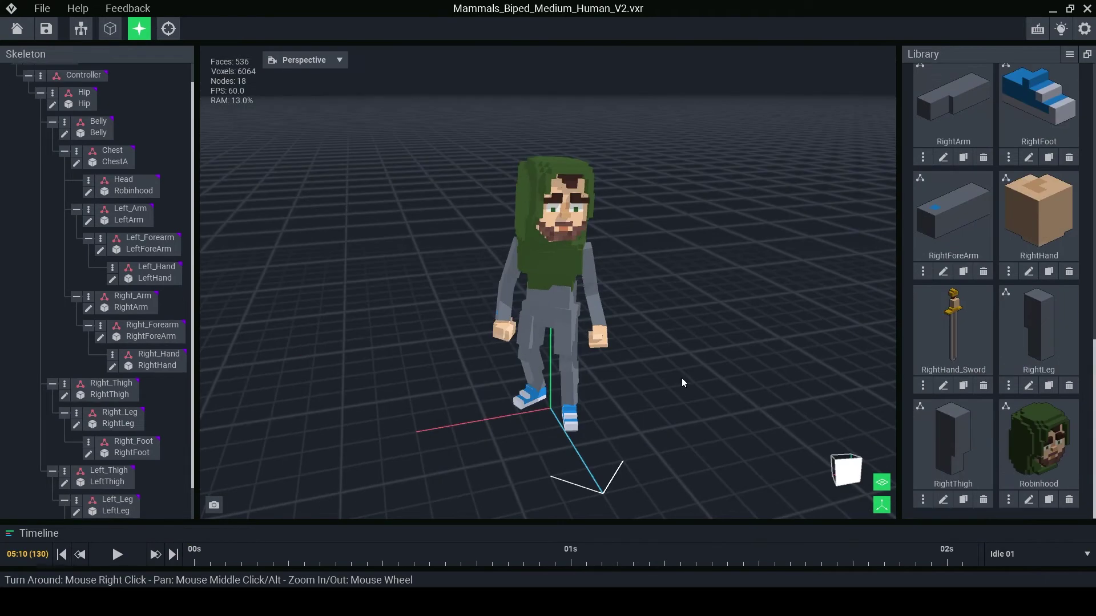
- Open the arm models for editing and box-paint the shoulder half of the left arm green #3C562D
{"action": "double_click", "coordinate": [510, 258]}
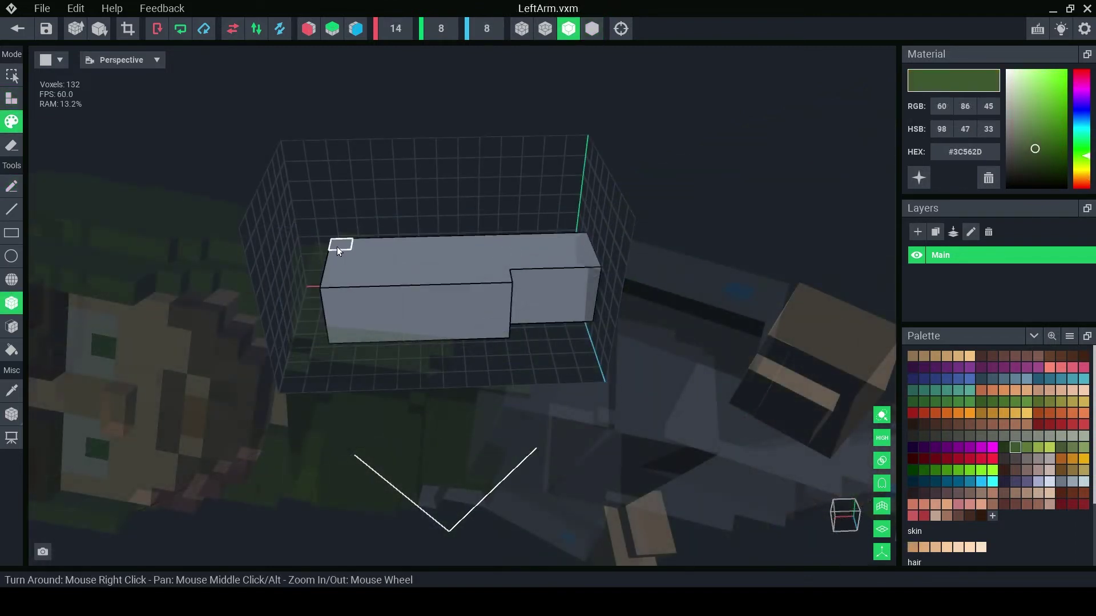
{"action": "left_click_drag", "start_coordinate": [339, 248], "coordinate": [430, 331]}
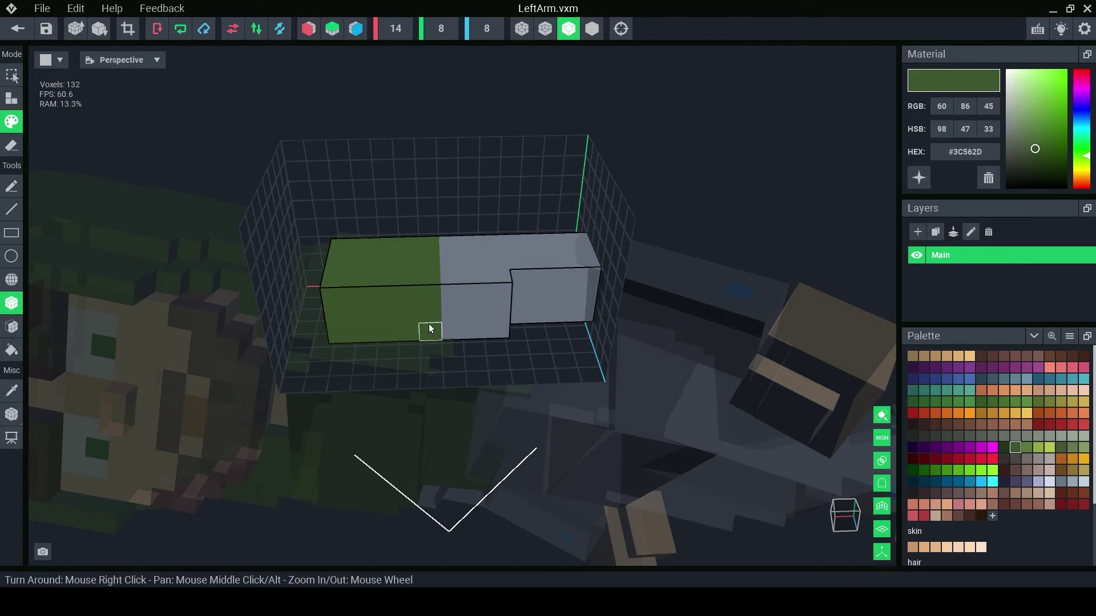
- Try to erase the left arm's remaining grey section with the bucket fill
{"action": "left_click", "coordinate": [11, 146]}
{"action": "left_click", "coordinate": [11, 350]}
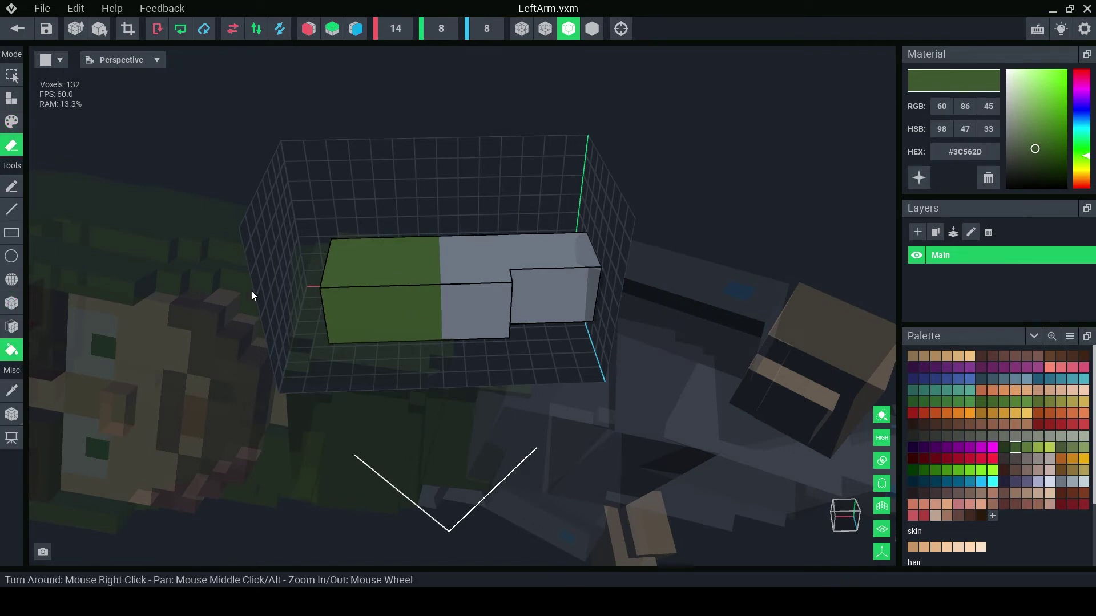
{"action": "left_click", "coordinate": [495, 279]}
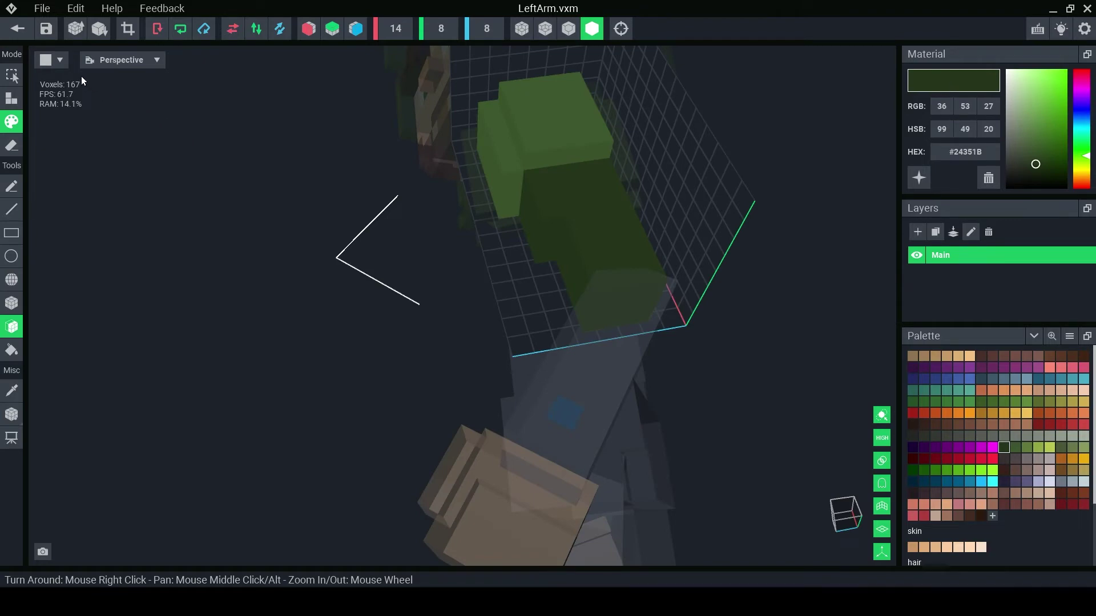
- Save the edited left arm model and return to the character rig
{"action": "left_click", "coordinate": [17, 28]}
{"action": "left_click", "coordinate": [398, 221]}
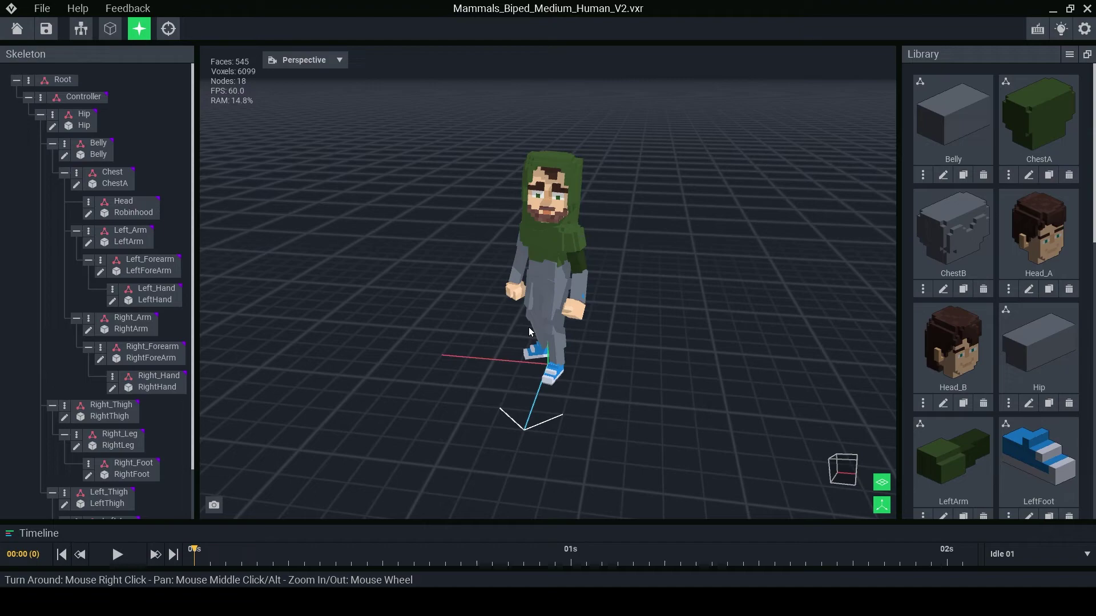
- Load the second "VE - the sa..." PNG as a color palette in the arm's model editor
{"action": "left_click", "coordinate": [581, 257]}
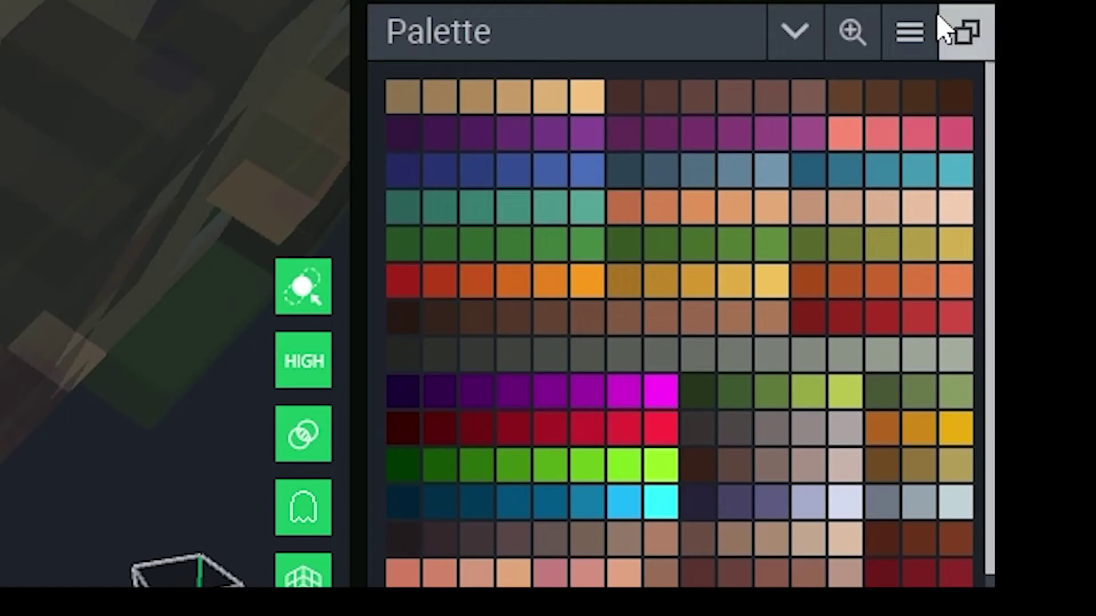
{"action": "left_click", "coordinate": [1069, 330]}
{"action": "left_click", "coordinate": [816, 140]}
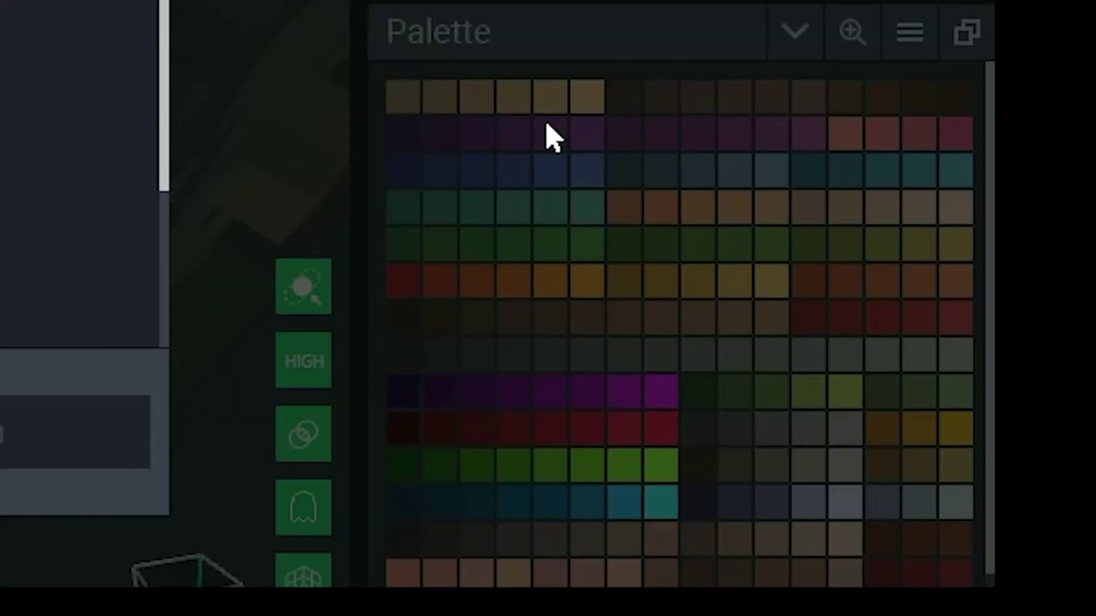
{"action": "left_click", "coordinate": [501, 344]}
{"action": "left_click", "coordinate": [768, 465]}
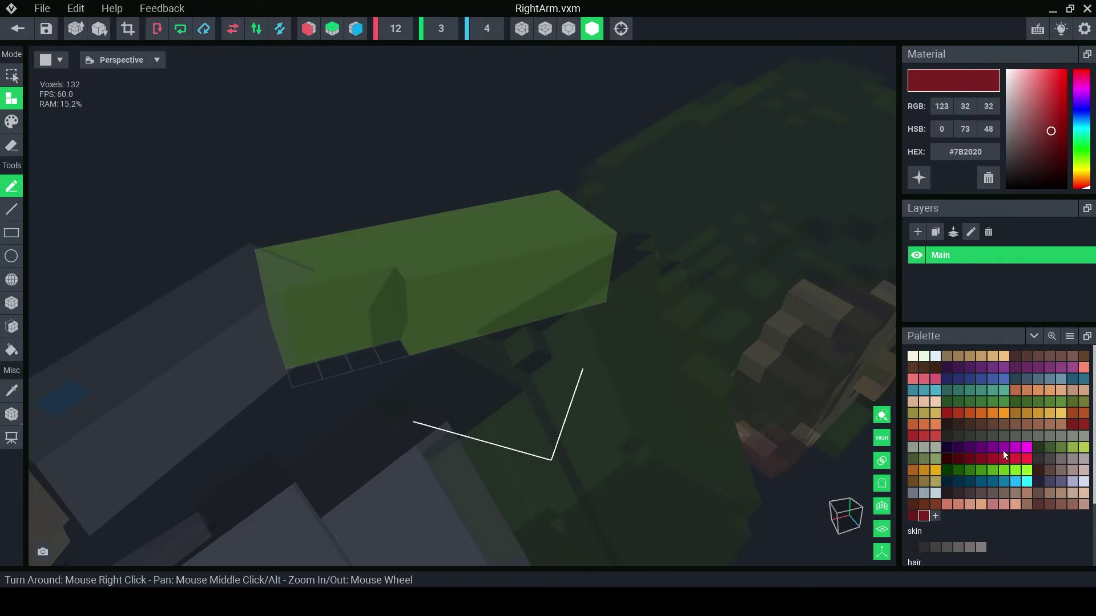
- Append the first "VE - the sa..." PNG from the VE_PAL folder to the color palette
{"action": "left_click", "coordinate": [1069, 336]}
{"action": "left_click", "coordinate": [1064, 379]}
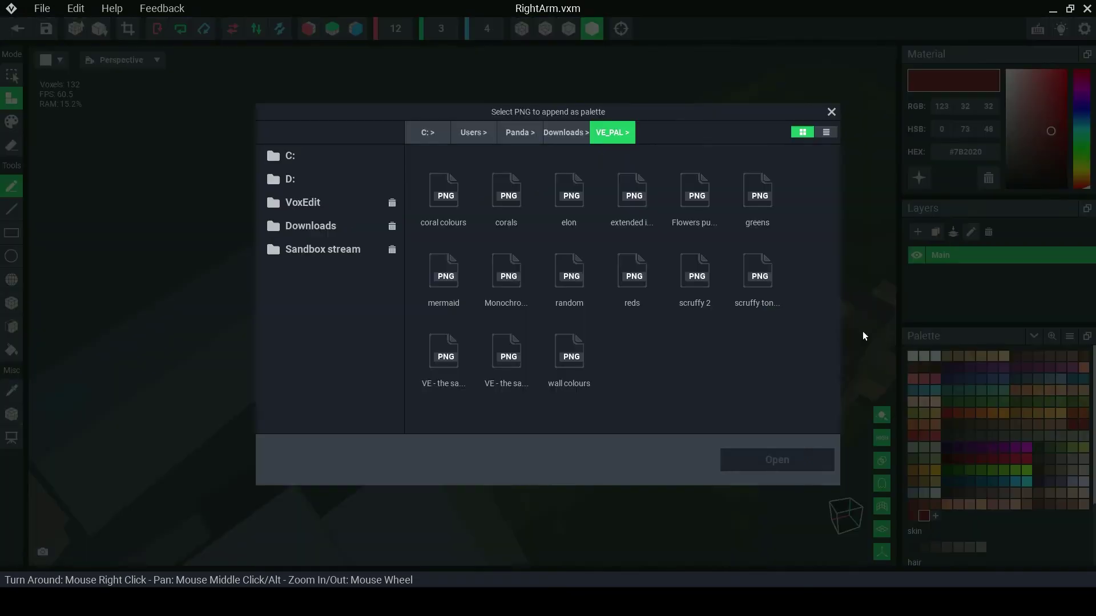
{"action": "left_click", "coordinate": [447, 355]}
{"action": "left_click", "coordinate": [745, 458]}
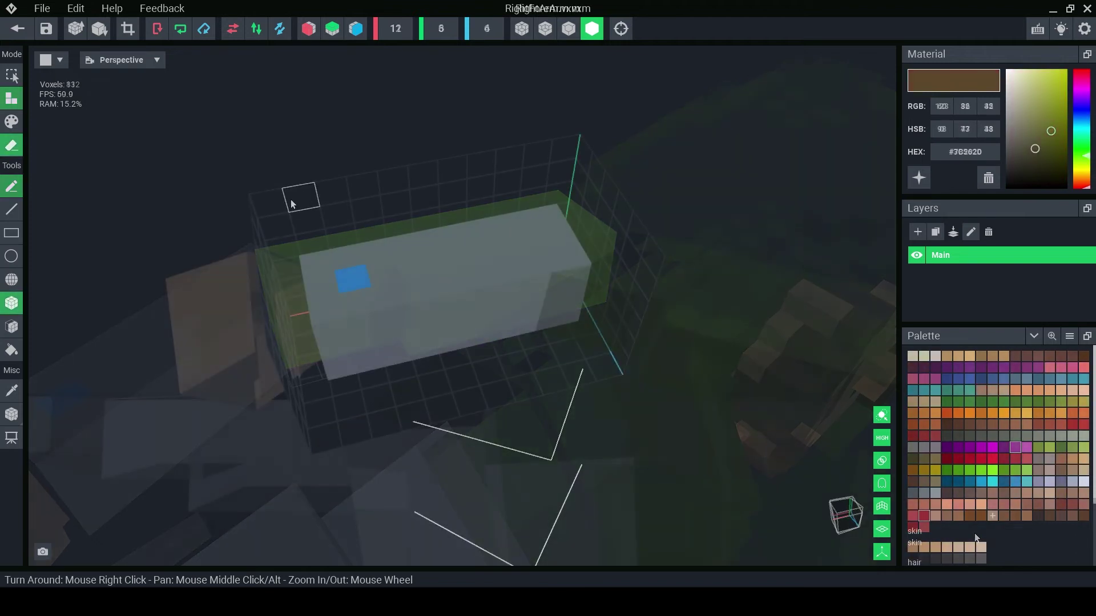
- Fill the right forearm with green #3C562D and set its volume's X size to 15
{"action": "left_click", "coordinate": [12, 121]}
{"action": "left_click", "coordinate": [12, 350]}
{"action": "left_click", "coordinate": [357, 314]}
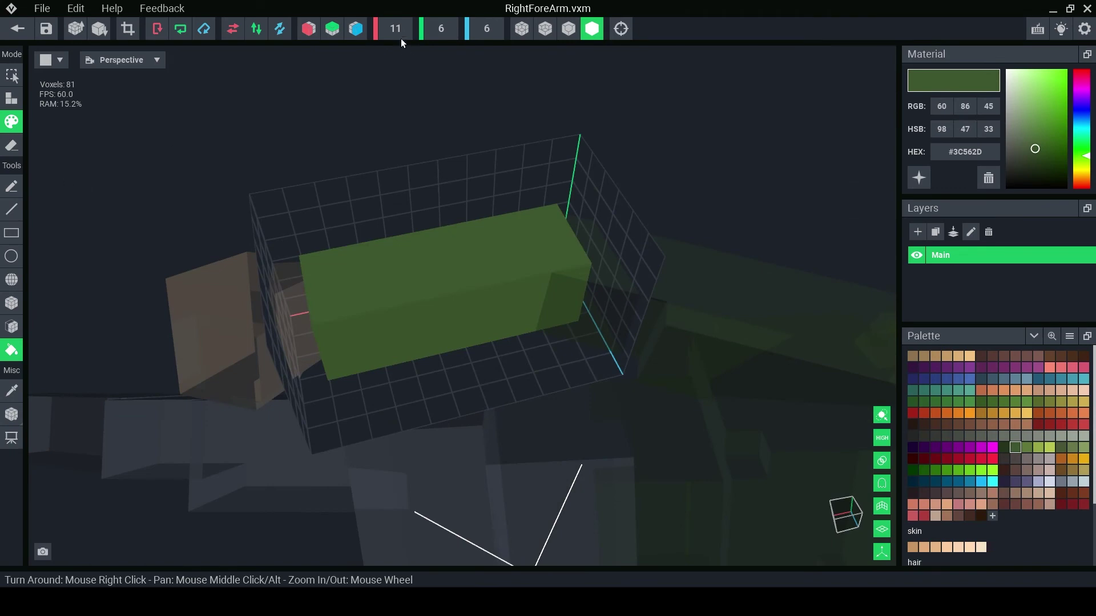
{"action": "scroll", "coordinate": [399, 34], "scroll_direction": "up", "scroll_amount": 4}
{"action": "key", "text": "Return"}
- Extrude the hand-side end face of the right forearm until the sleeve is 13 voxels long
{"action": "left_click", "coordinate": [11, 326]}
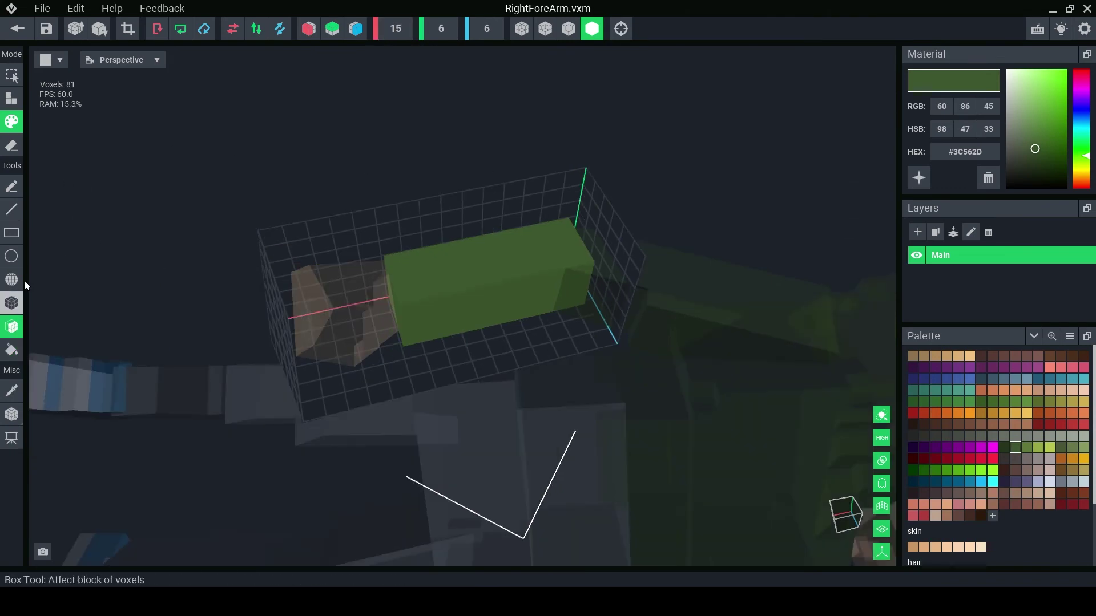
{"action": "left_click", "coordinate": [12, 98]}
{"action": "right_click_drag", "start_coordinate": [171, 251], "coordinate": [289, 289]}
{"action": "left_click", "coordinate": [384, 277]}
{"action": "left_click", "coordinate": [374, 286]}
{"action": "right_click_drag", "start_coordinate": [374, 286], "coordinate": [342, 288]}
{"action": "scroll", "coordinate": [354, 303], "scroll_direction": "up", "scroll_amount": 2}
{"action": "left_click", "coordinate": [373, 311]}
{"action": "left_click", "coordinate": [372, 310]}
- Crop the right forearm's volume to its voxels and save the model while closing it
{"action": "left_click", "coordinate": [128, 28]}
{"action": "left_click", "coordinate": [18, 30]}
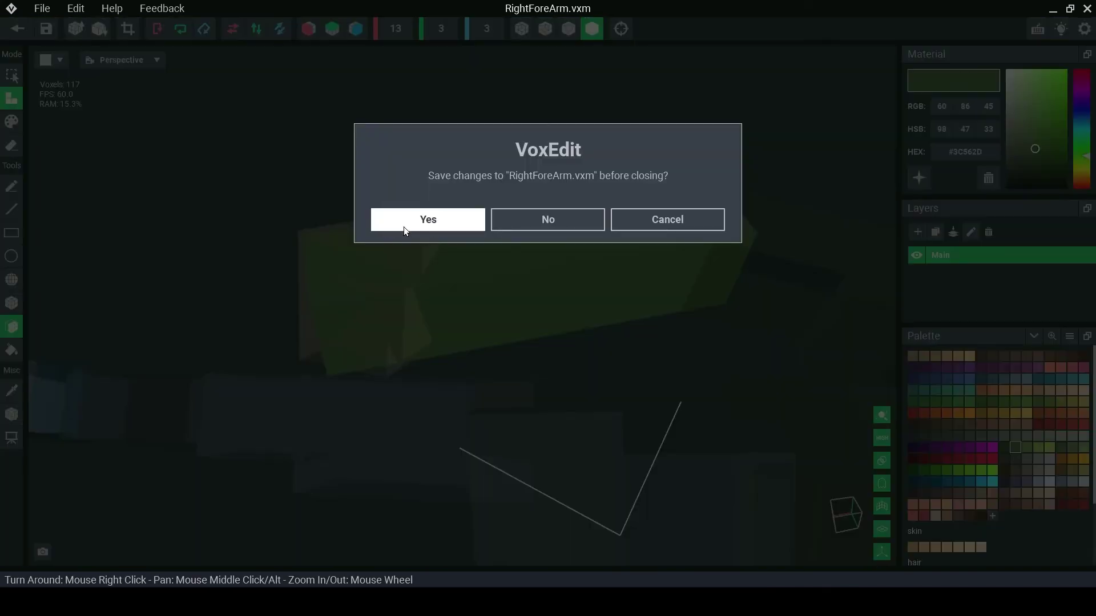
{"action": "left_click", "coordinate": [404, 228]}
- Open the right hand model and reposition it to sit at the end of the lengthened sleeve
{"action": "double_click", "coordinate": [506, 315]}
{"action": "right_click_drag", "start_coordinate": [508, 314], "coordinate": [664, 365]}
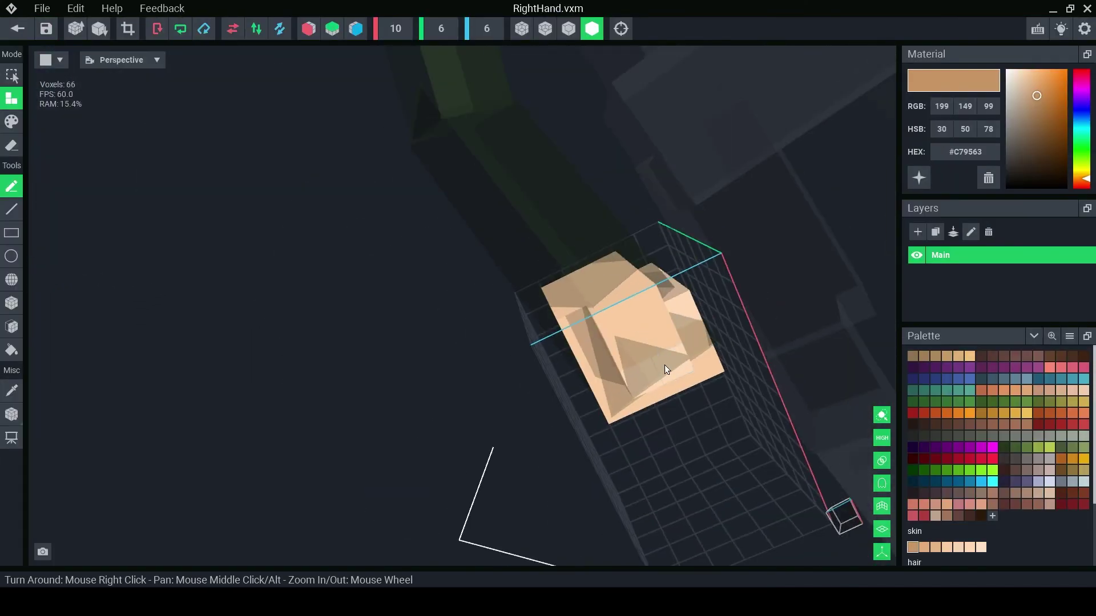
{"action": "left_click", "coordinate": [13, 415]}
{"action": "right_click_drag", "start_coordinate": [342, 377], "coordinate": [440, 441]}
{"action": "left_click_drag", "start_coordinate": [527, 355], "coordinate": [433, 378]}
{"action": "right_click_drag", "start_coordinate": [433, 383], "coordinate": [460, 462]}
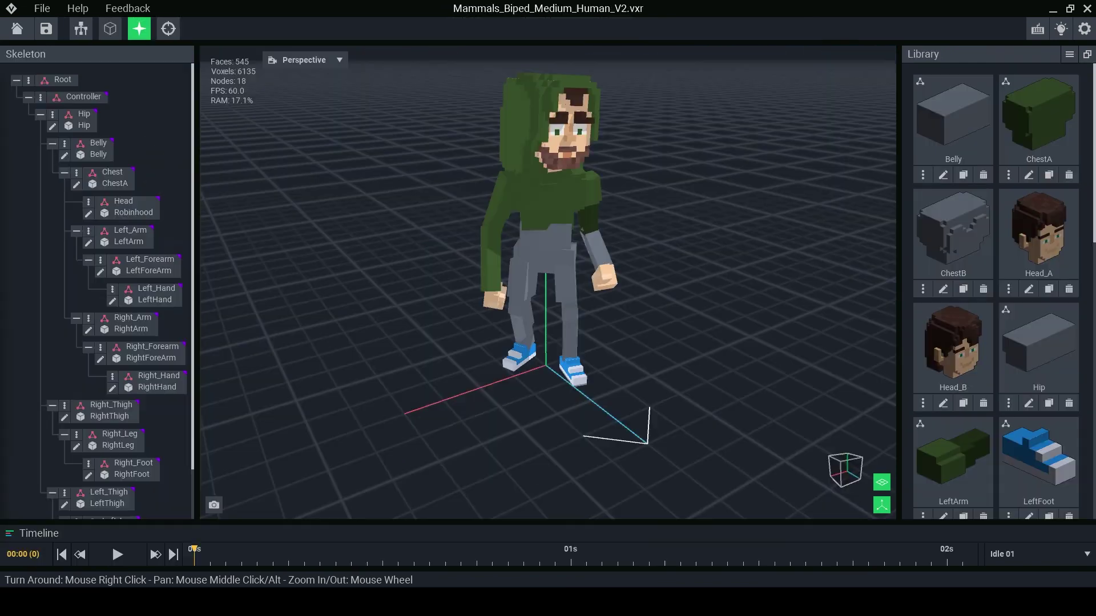